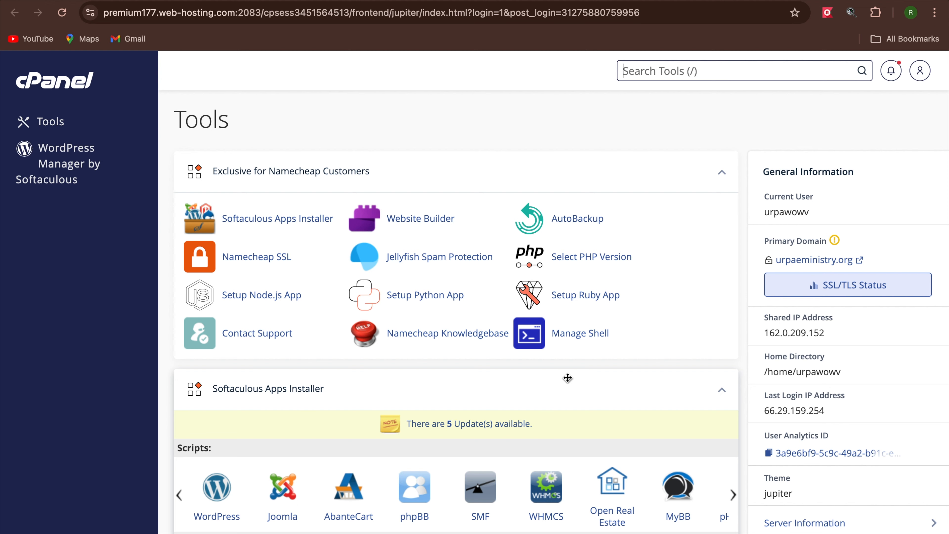
# Scroll down to cPanel's Email section and open the Email Accounts list.
pyautogui.scroll(-3, 573, 392)
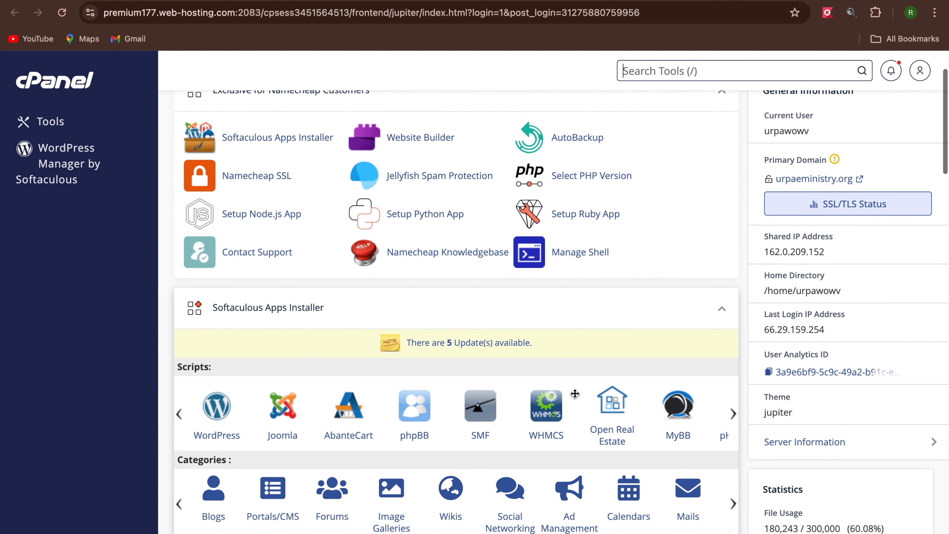
pyautogui.scroll(-10, 573, 391)
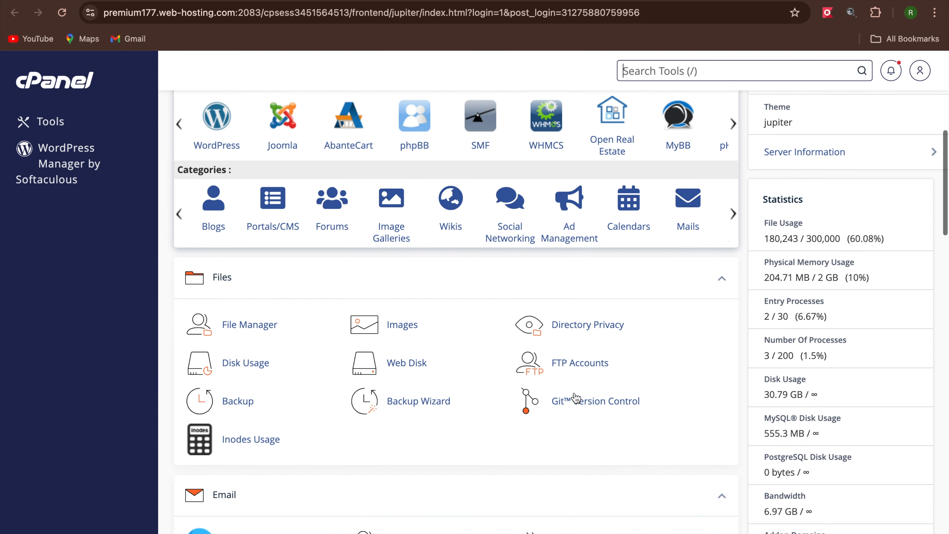
pyautogui.scroll(-3, 575, 398)
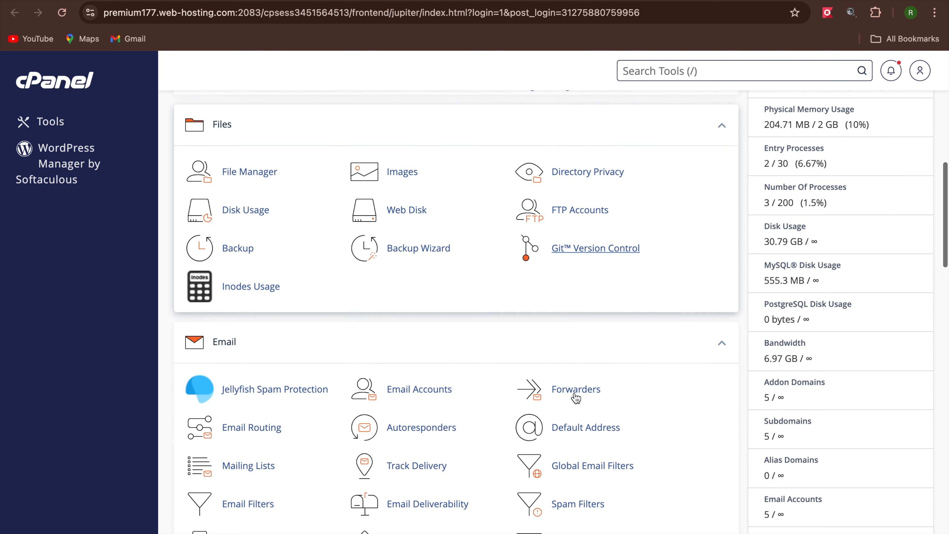
pyautogui.click(431, 390)
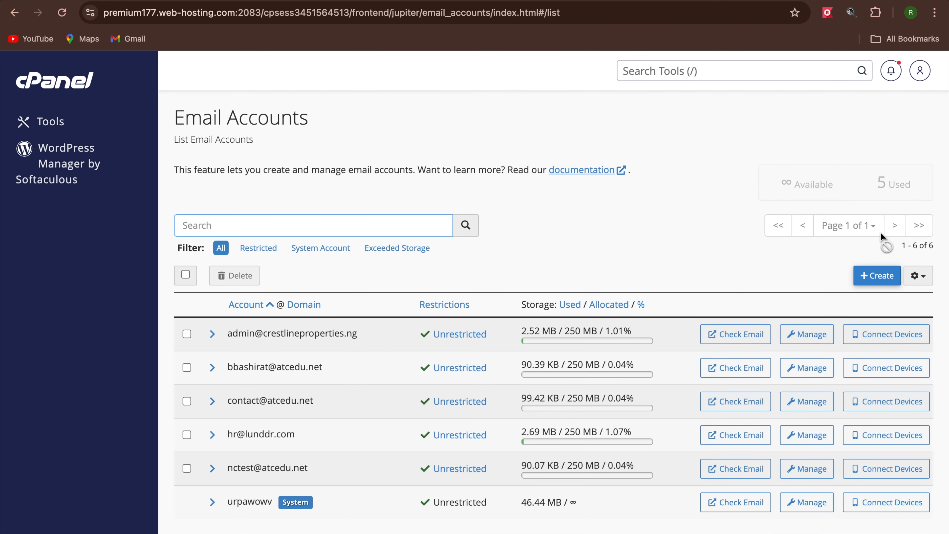
# Open the Create an Email Account form, which has urpaeministry.org preset as the domain.
pyautogui.click(866, 273)
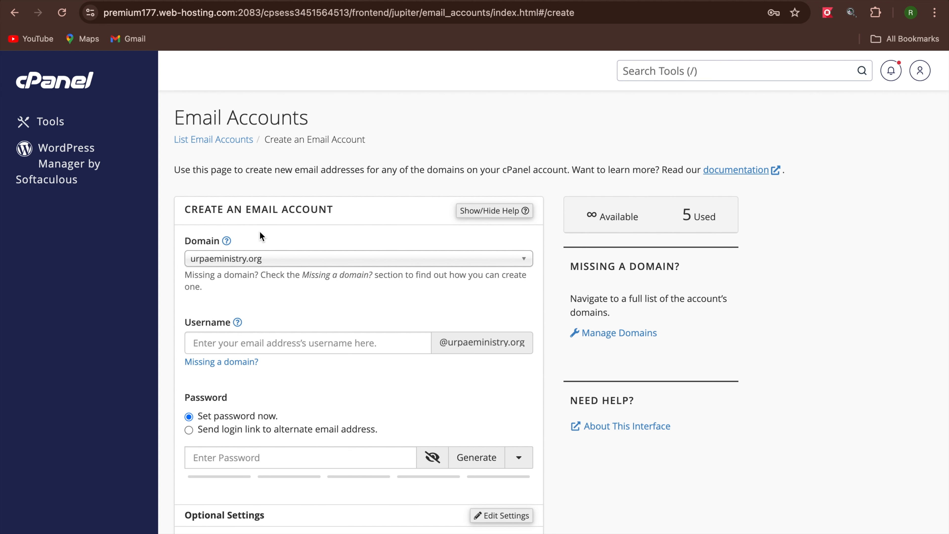
pyautogui.click(279, 256)
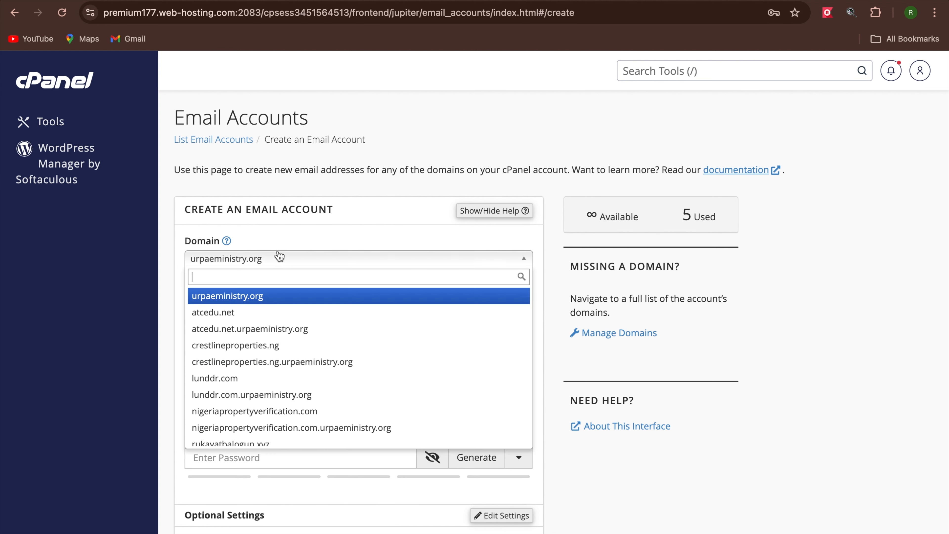
pyautogui.click(267, 378)
pyautogui.click(276, 344)
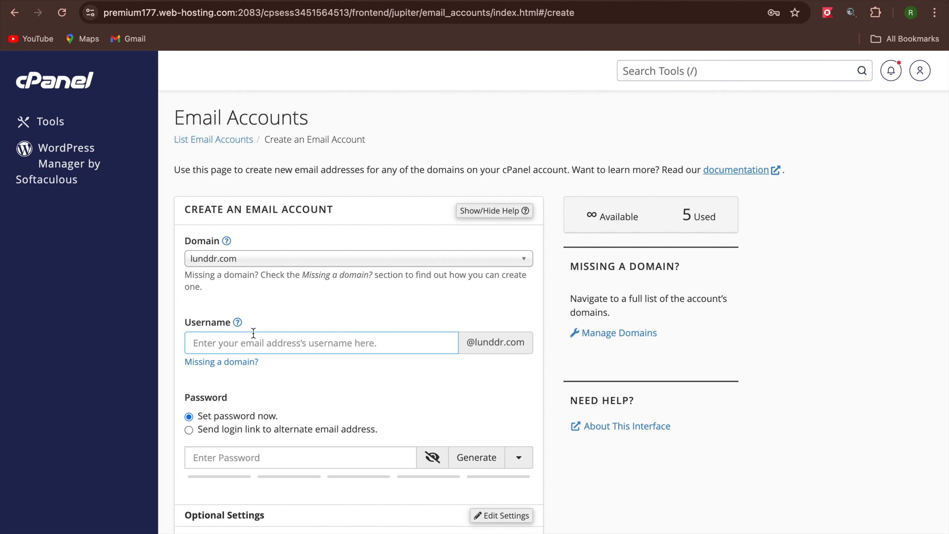
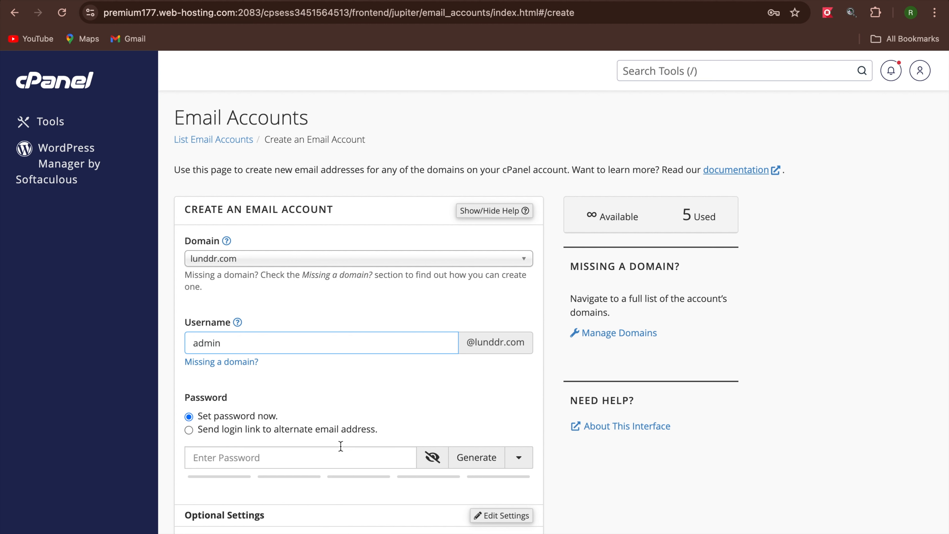
pyautogui.click(341, 455)
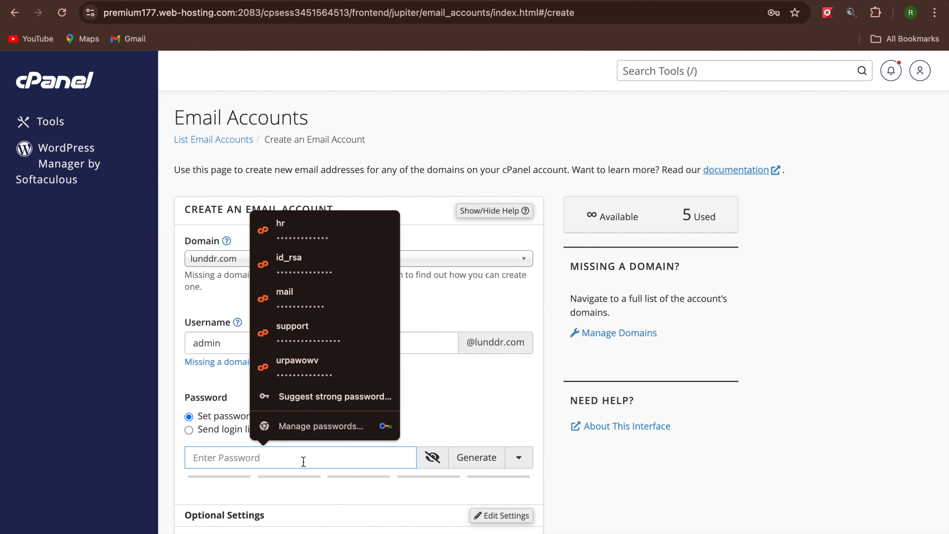
pyautogui.click(445, 400)
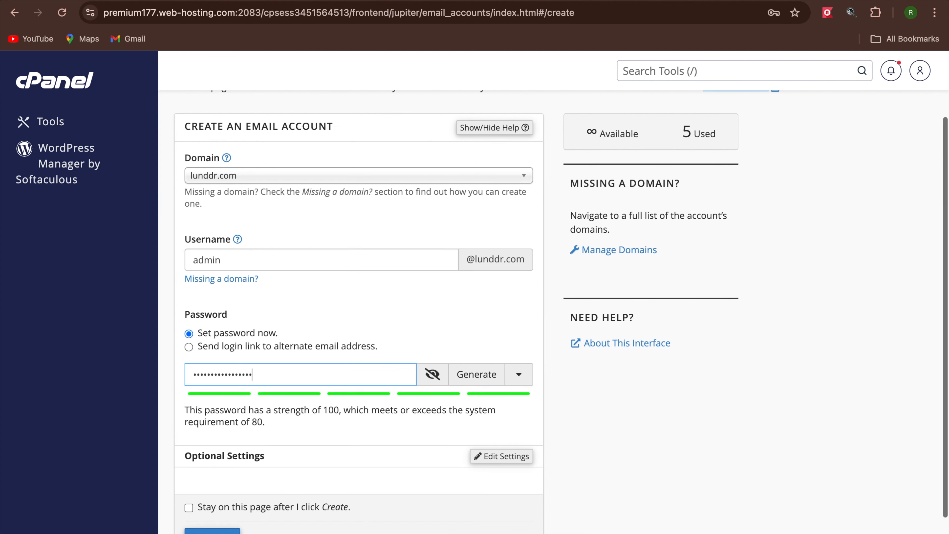
pyautogui.scroll(-3, 385, 512)
pyautogui.click(216, 484)
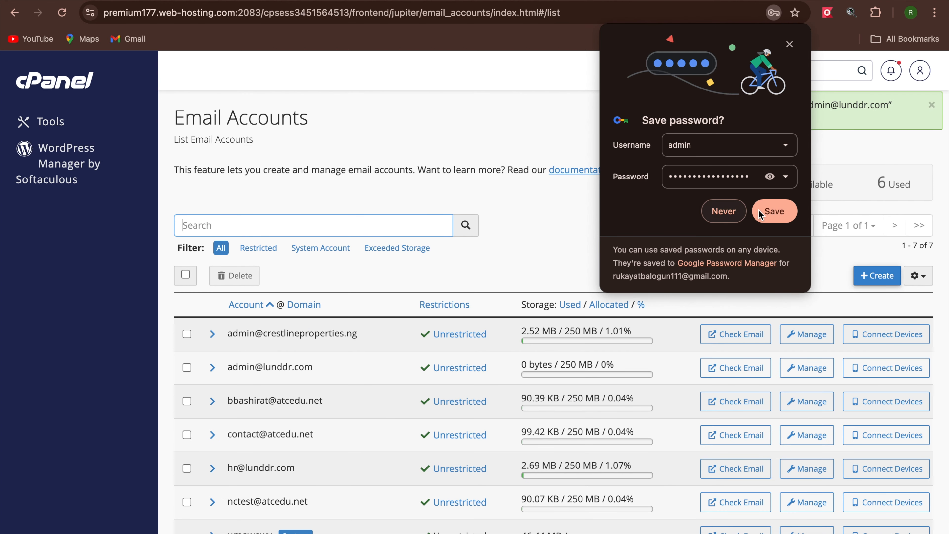
pyautogui.click(759, 210)
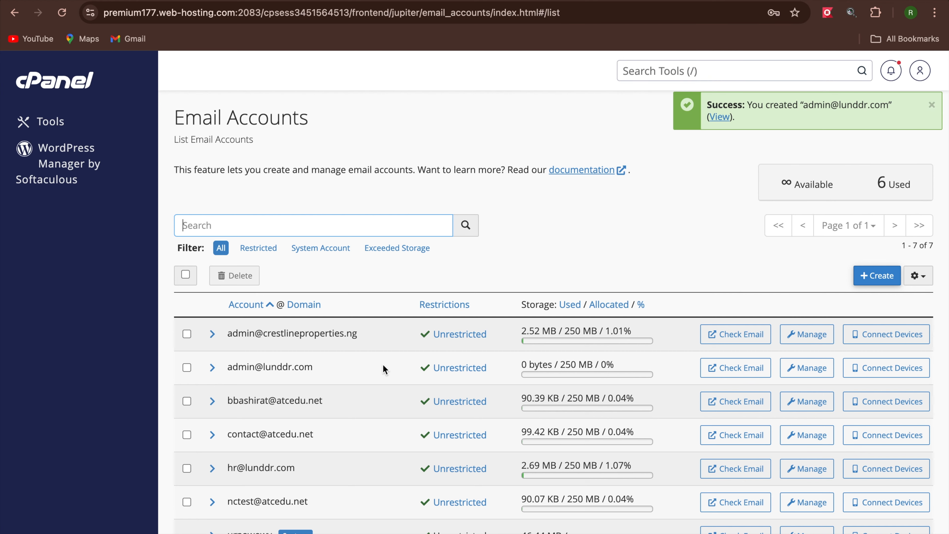
pyautogui.scroll(-1, 336, 444)
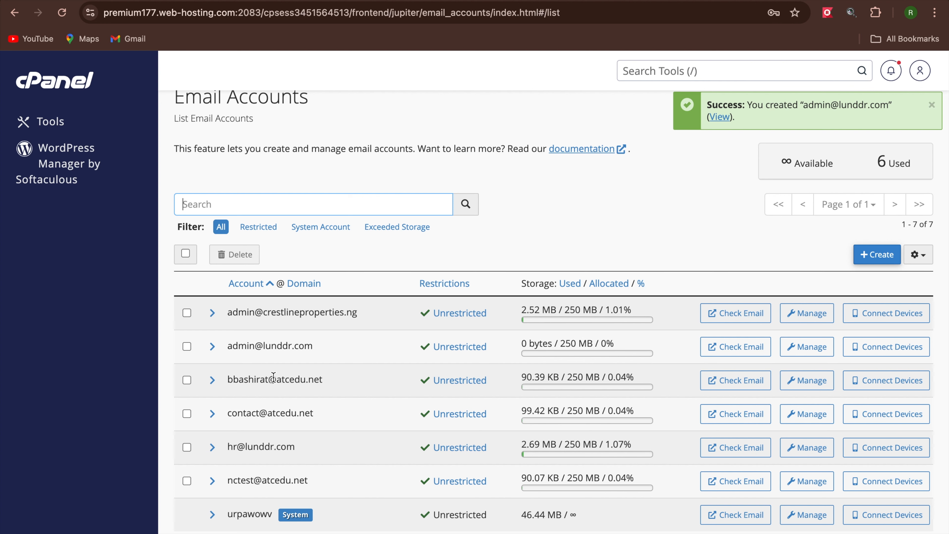
pyautogui.click(735, 346)
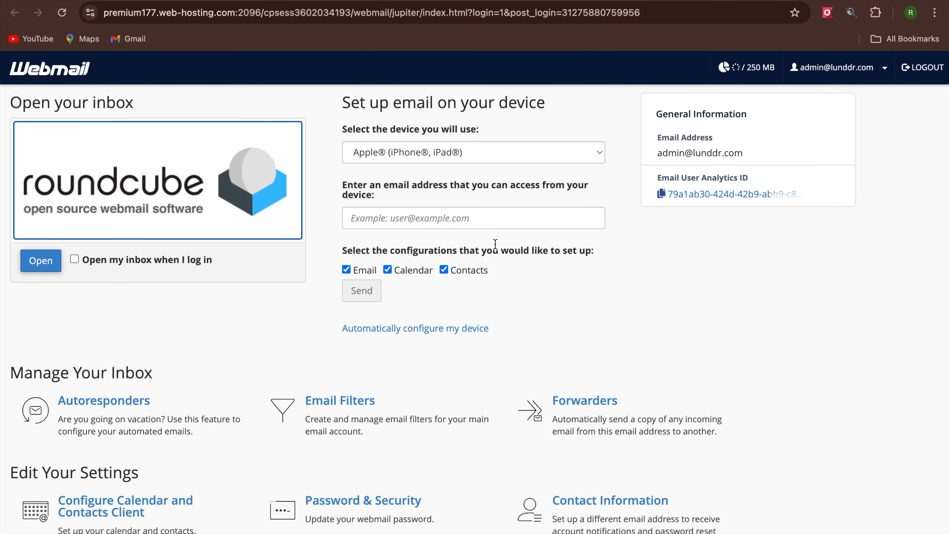
pyautogui.click(45, 270)
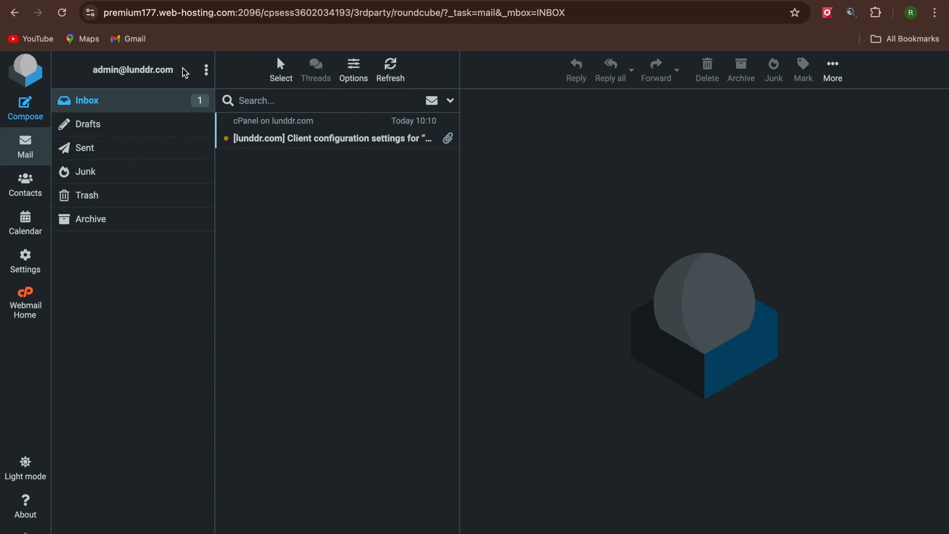
# Read the client configuration email listing IMAP port 993, POP3 port 995 and SMTP port 465.
pyautogui.click(325, 137)
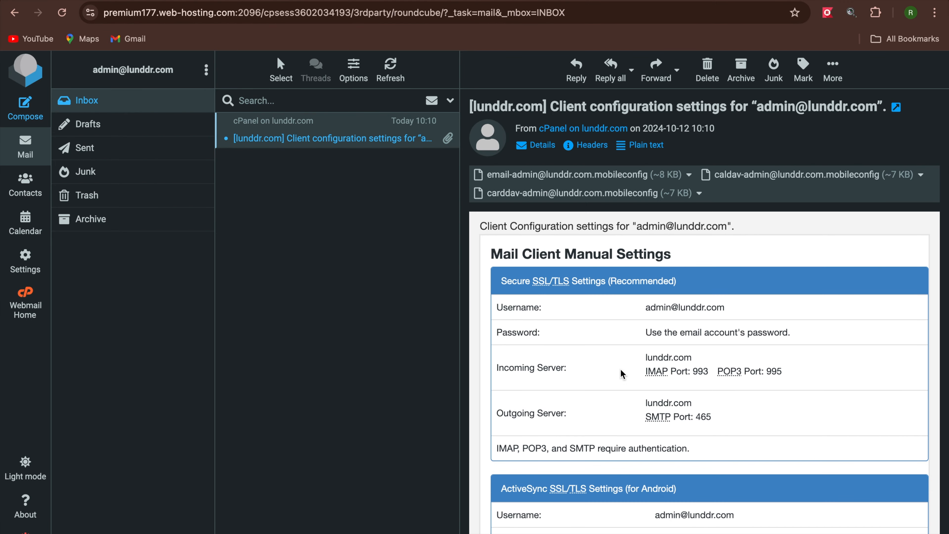
pyautogui.scroll(-10, 621, 372)
pyautogui.scroll(10, 621, 373)
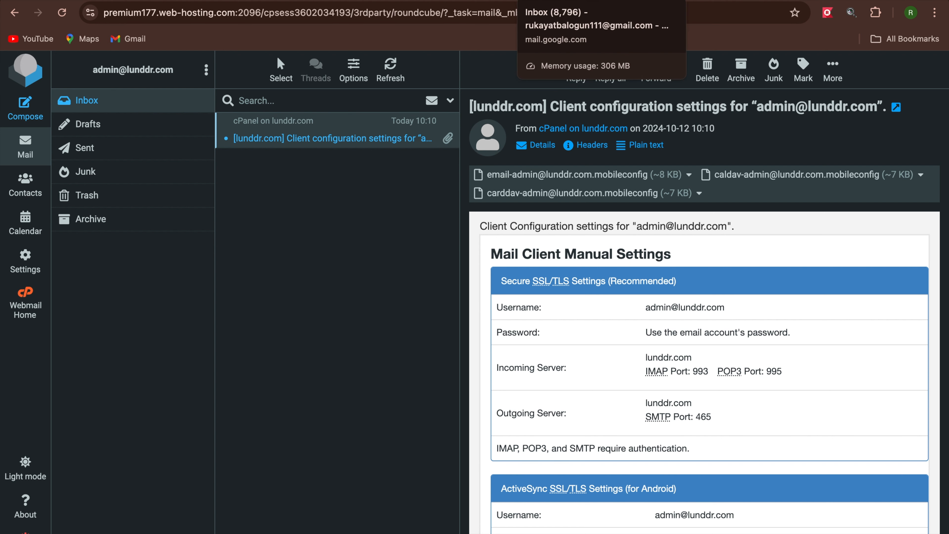
pyautogui.click(553, 0)
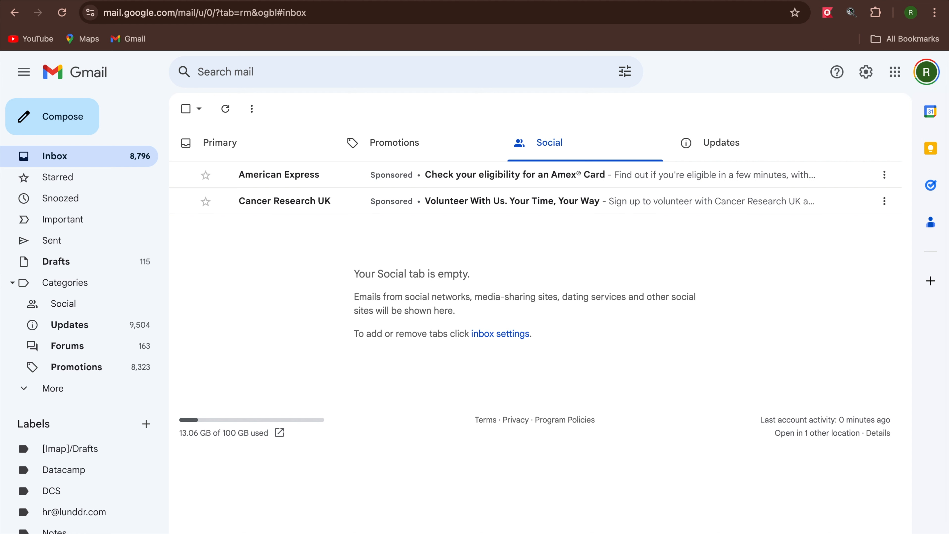
# Go to Gmail's Accounts and Import settings and start adding another mail account.
pyautogui.scroll(-2, 90, 499)
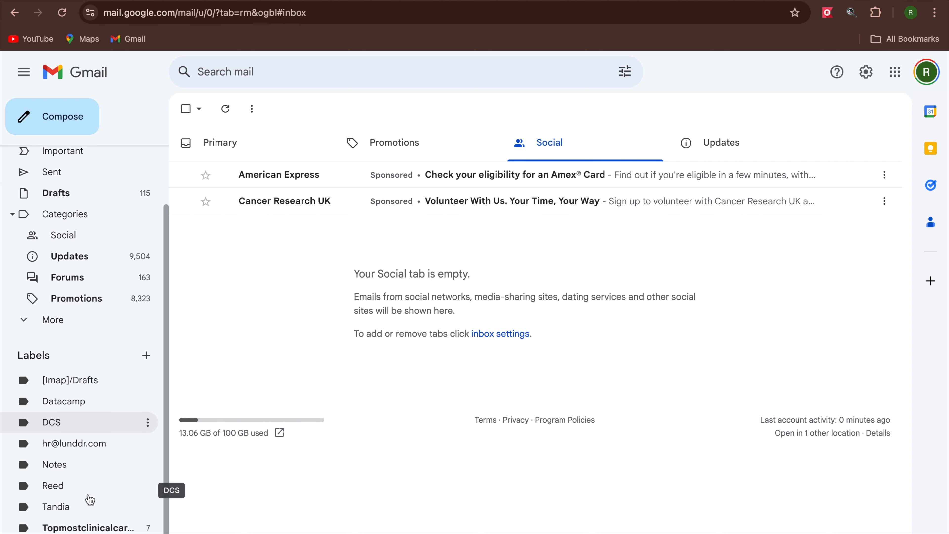
pyautogui.click(62, 328)
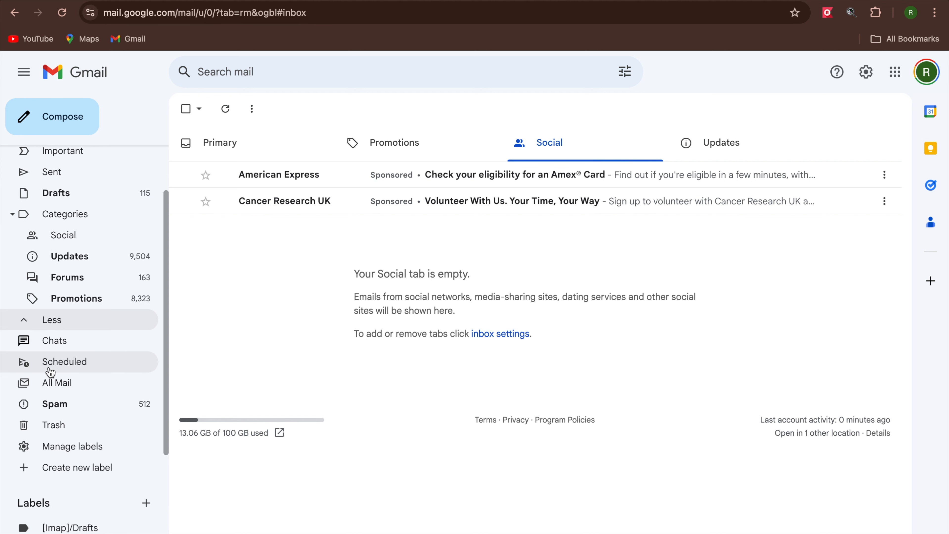
pyautogui.click(71, 448)
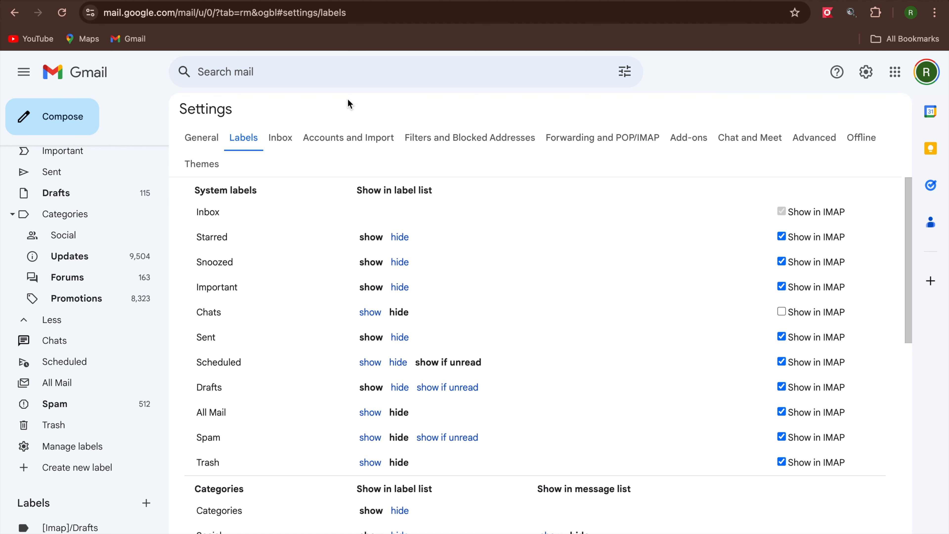
pyautogui.click(369, 137)
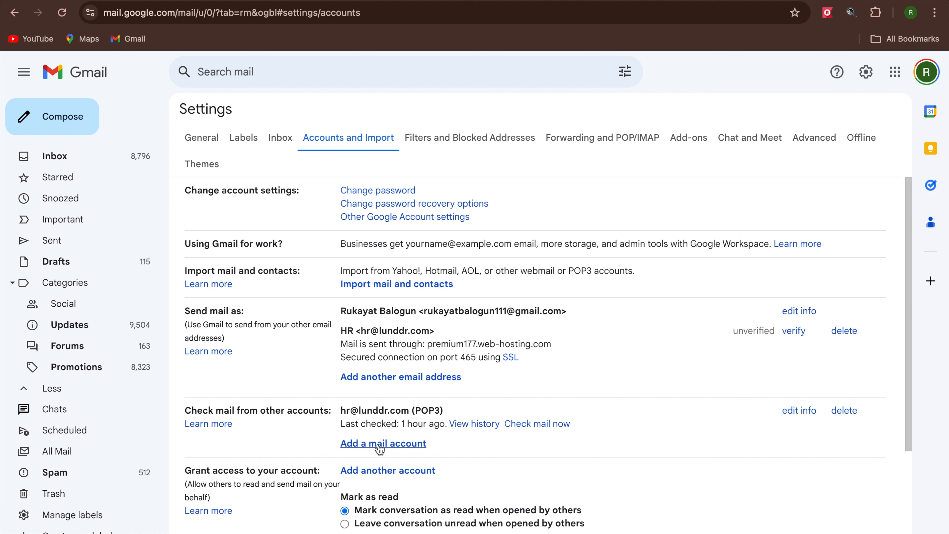
pyautogui.scroll(-4, 390, 444)
pyautogui.scroll(1, 401, 400)
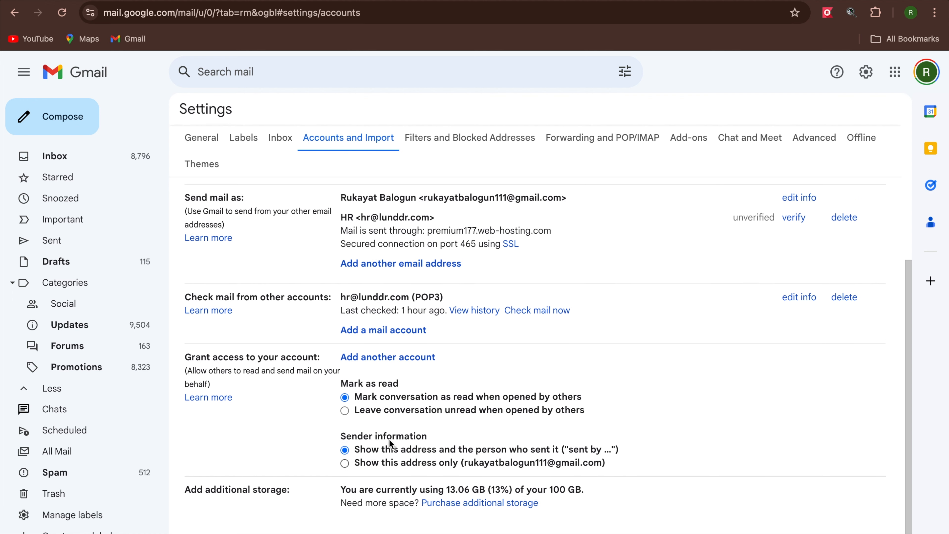
pyautogui.click(404, 341)
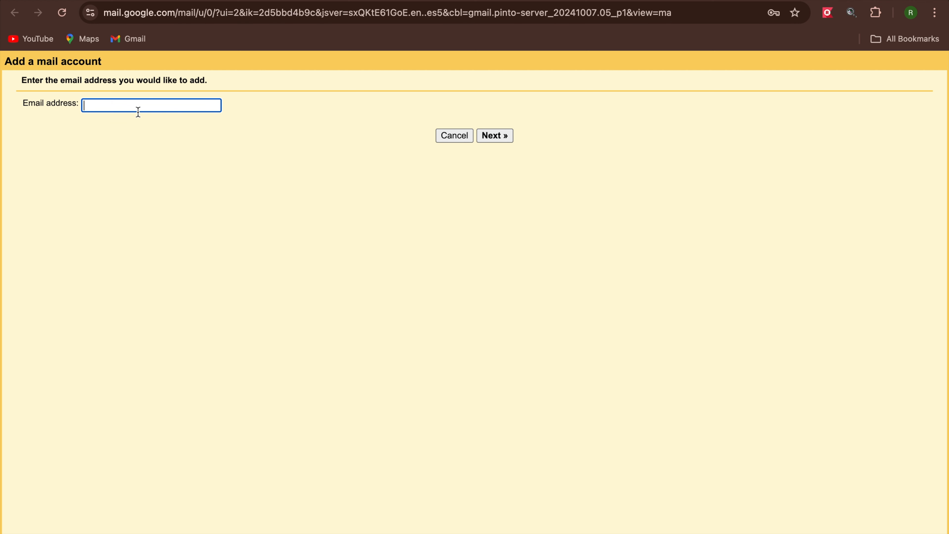
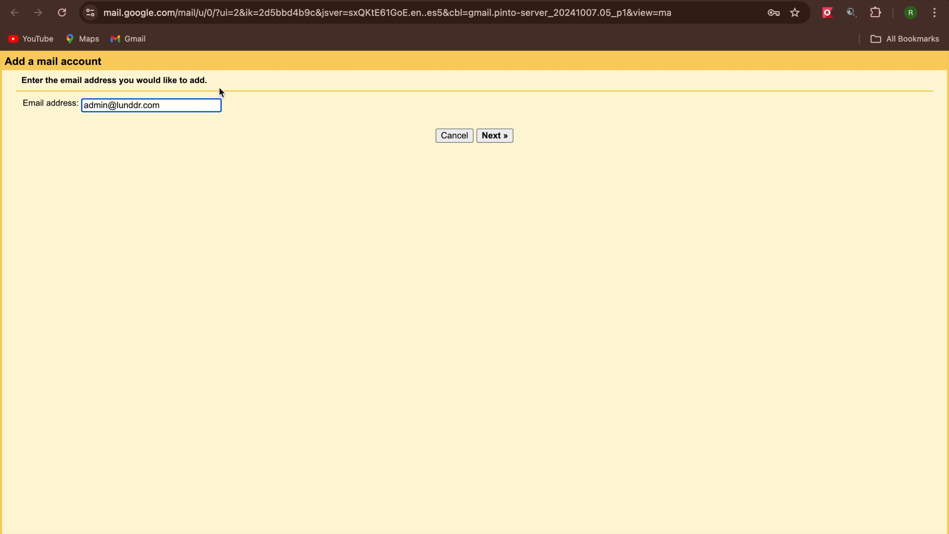
pyautogui.click(496, 136)
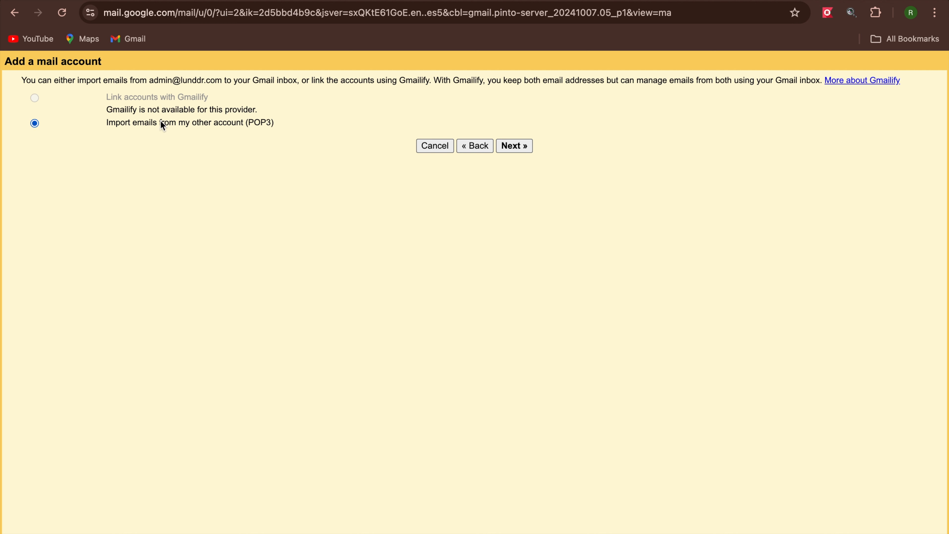
pyautogui.click(522, 149)
# Submit POP3 settings with the password, server premium177.web-hosting.com, port 995, leave-a-copy and SSL.
pyautogui.click(530, 148)
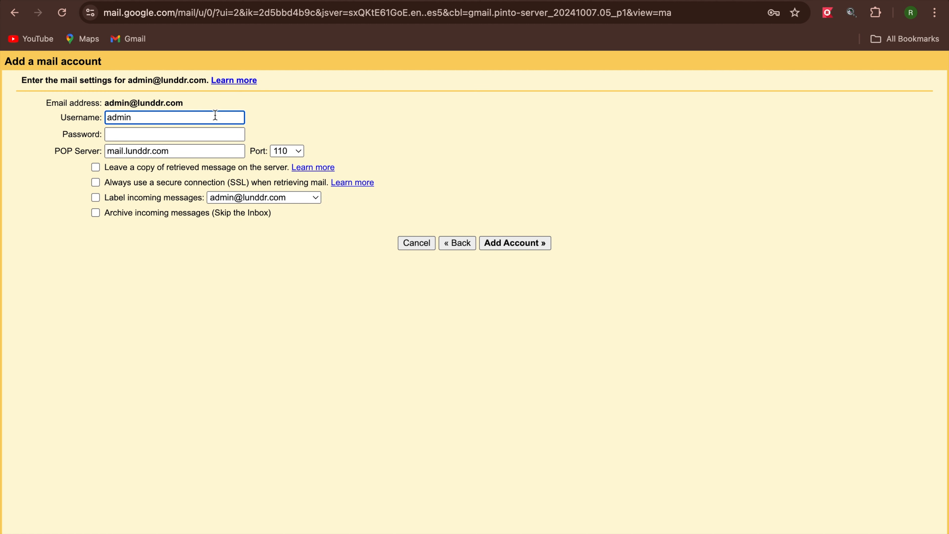
pyautogui.click(176, 133)
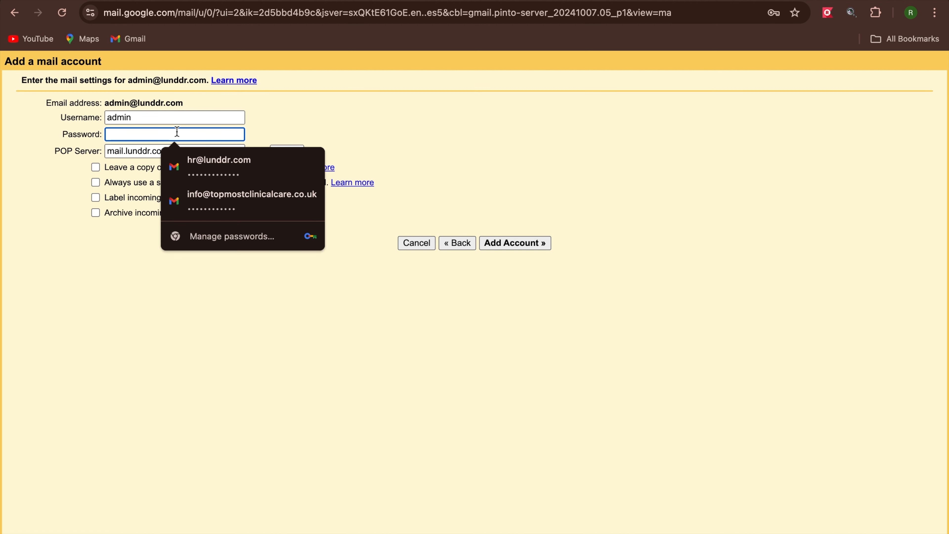
pyautogui.write('a')
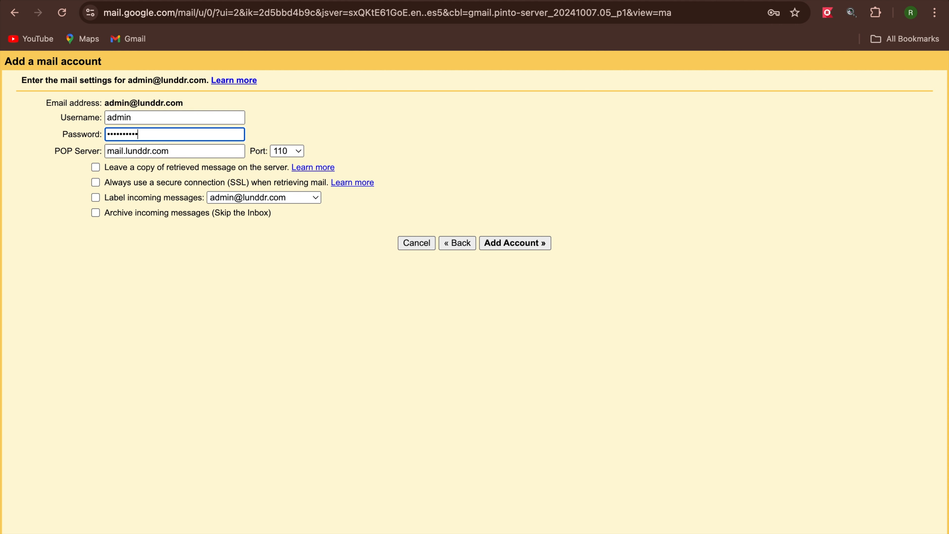
pyautogui.write('abab')
pyautogui.press('Tab')
pyautogui.press('super+v')
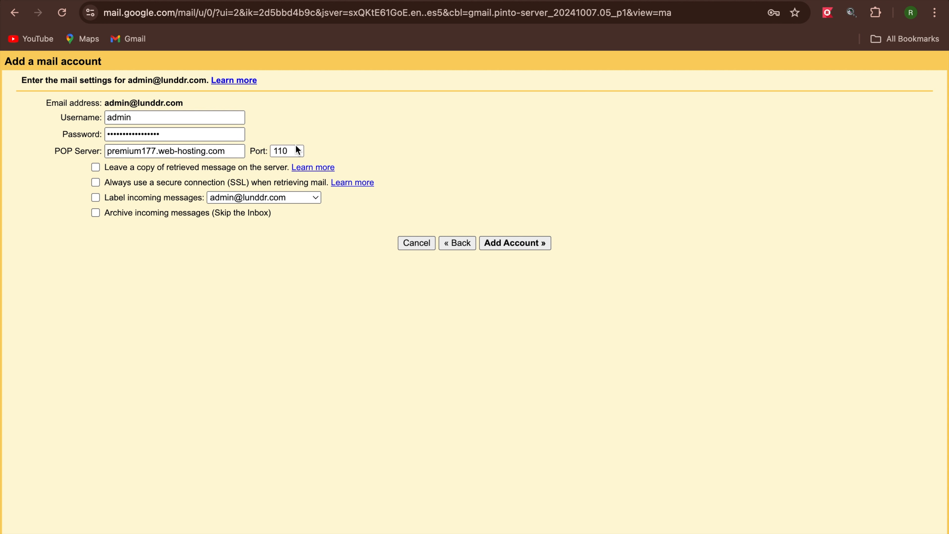
pyautogui.click(297, 151)
pyautogui.click(289, 195)
pyautogui.click(96, 168)
pyautogui.click(96, 182)
pyautogui.click(523, 242)
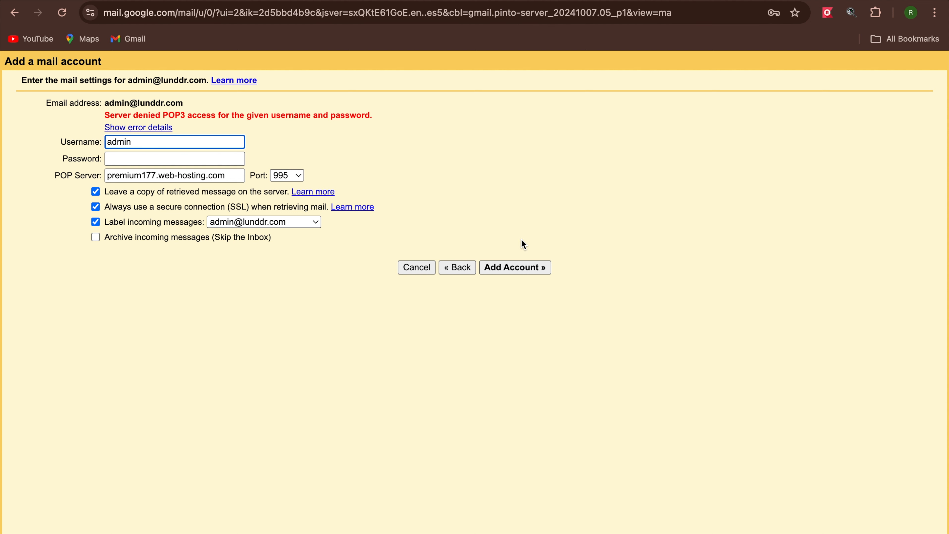
# Set the username to the full admin address, re-enter the password and resubmit the account.
pyautogui.click(178, 143)
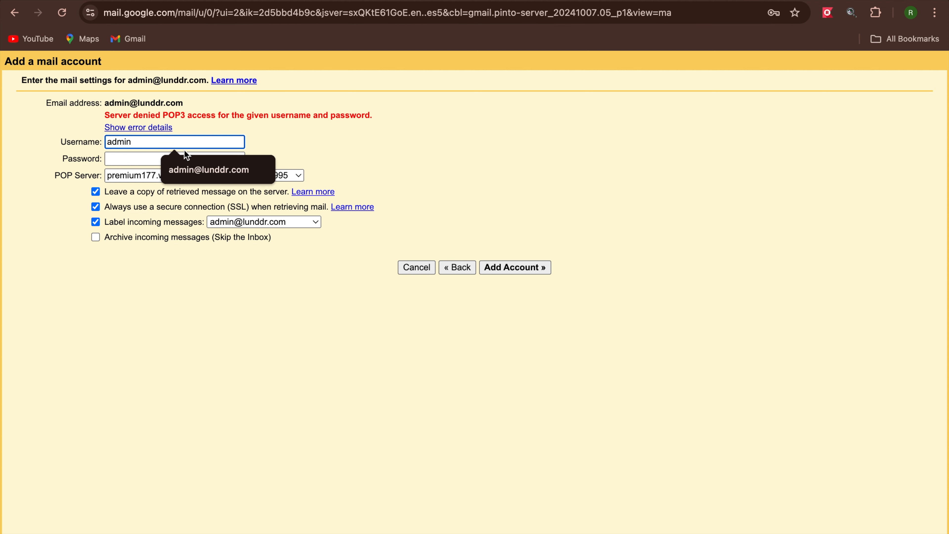
pyautogui.click(185, 164)
pyautogui.click(170, 160)
pyautogui.write('•••')
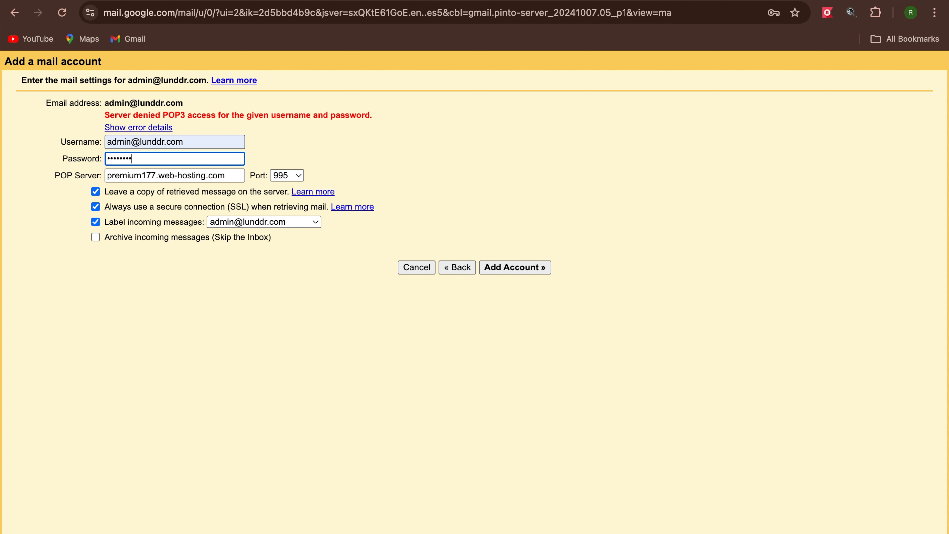
pyautogui.press('BackSpace')
pyautogui.write('•••••••')
pyautogui.write('•••••')
pyautogui.click(527, 271)
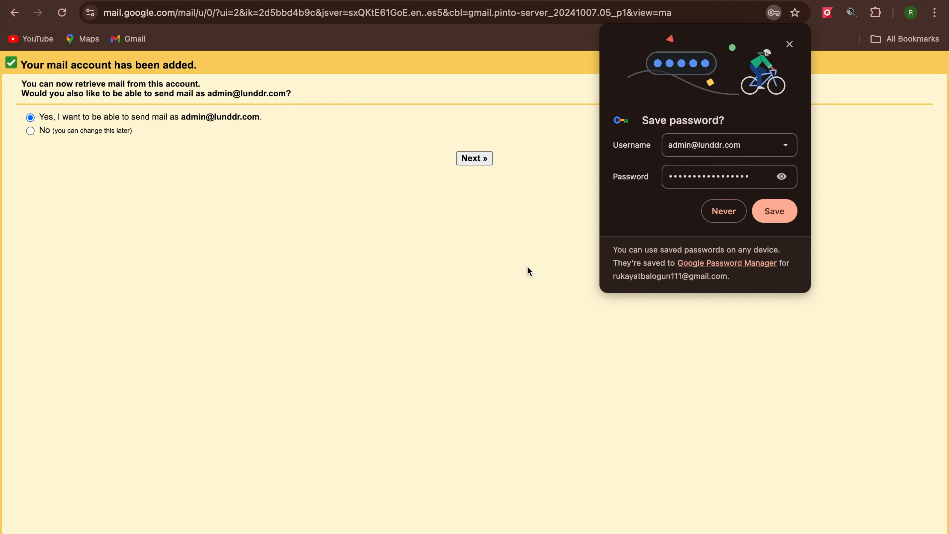
# Save the password in Chrome and opt to send as the admin address with sender name Admin.
pyautogui.click(770, 205)
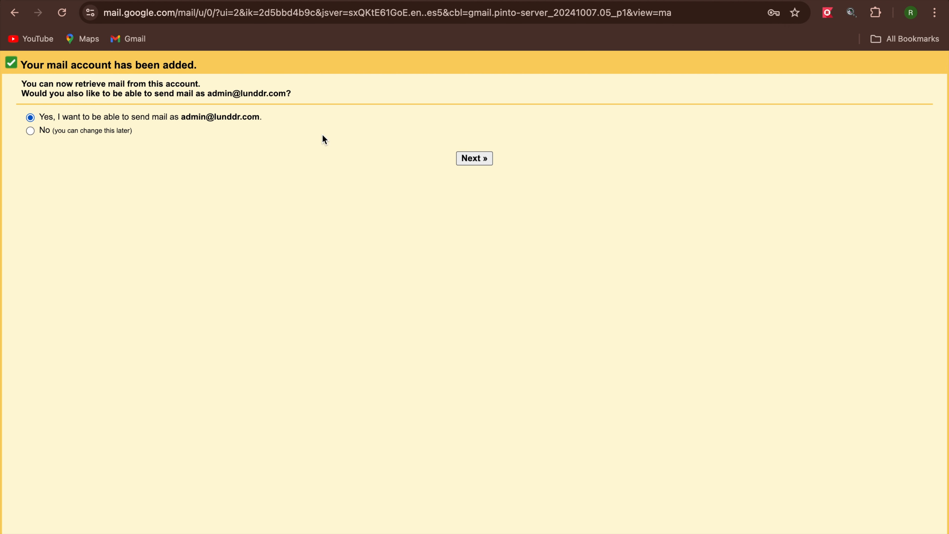
pyautogui.click(485, 157)
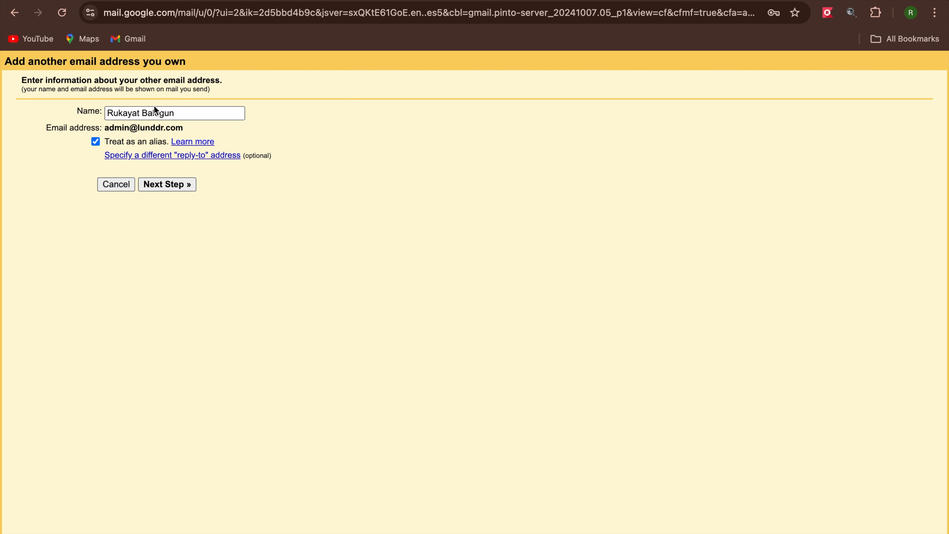
pyautogui.moveTo(194, 112); pyautogui.dragTo(94, 114)
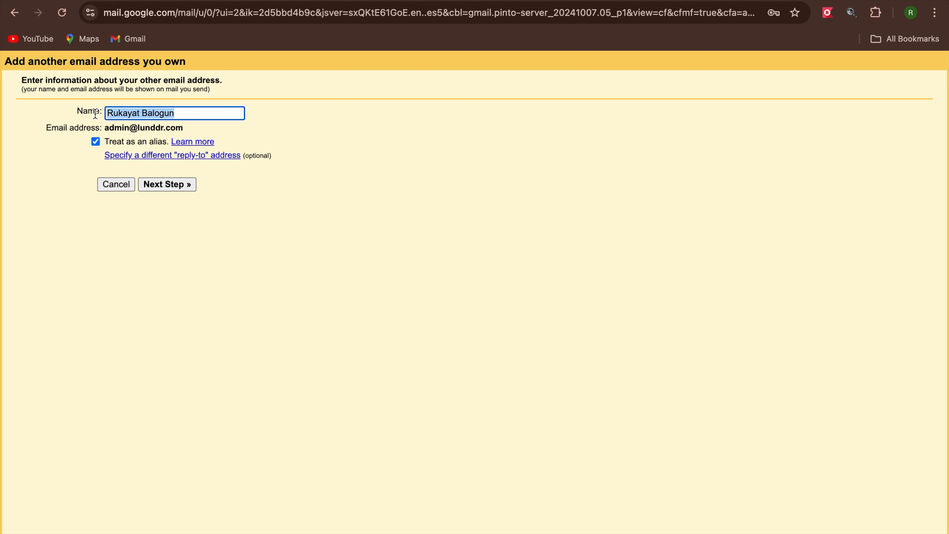
pyautogui.write('Admin')
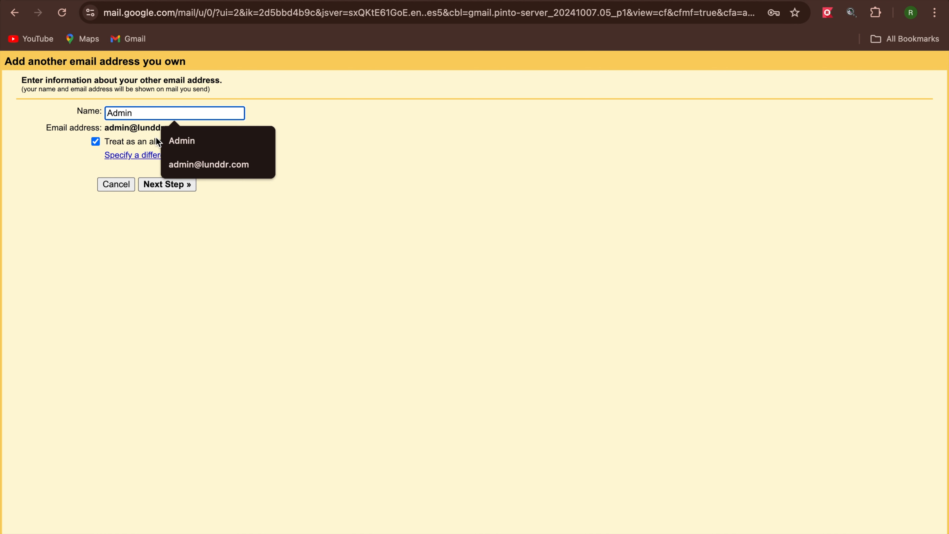
pyautogui.click(177, 142)
pyautogui.click(179, 183)
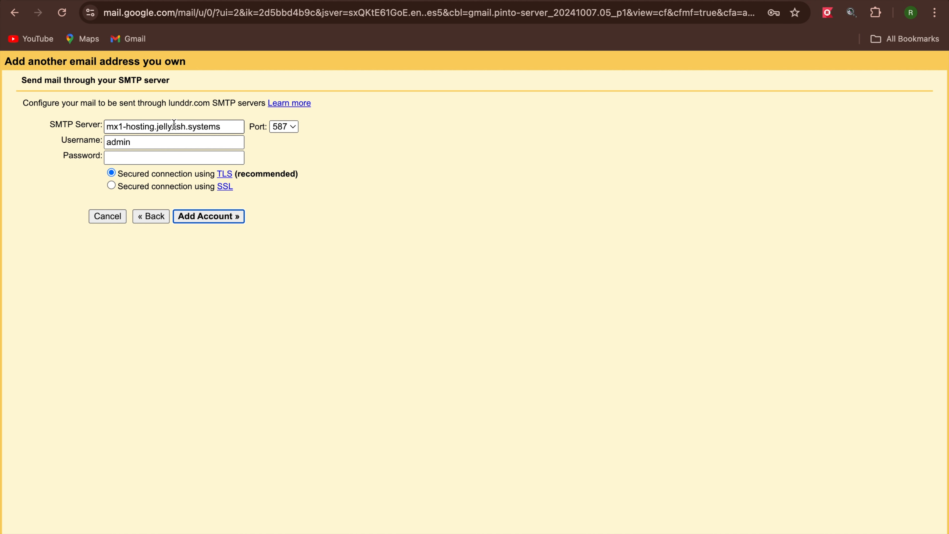
# Fill in the SMTP username and check the server's SMTP port in Roundcube webmail.
pyautogui.click(149, 143)
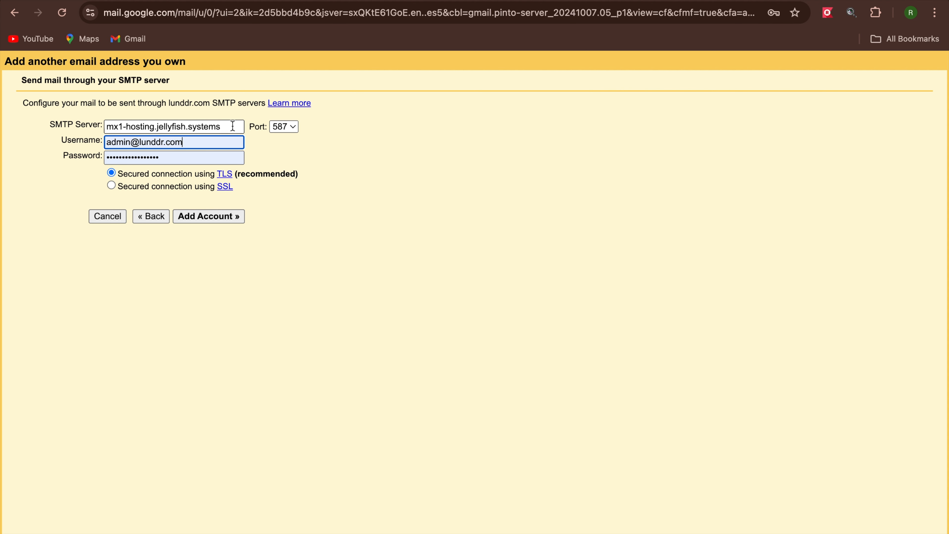
pyautogui.click(471, 1)
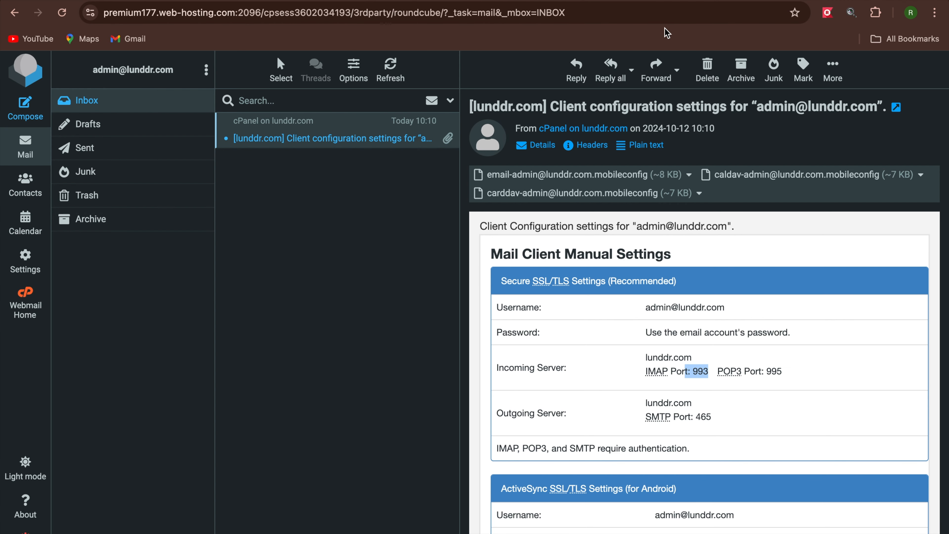
pyautogui.click(667, 1)
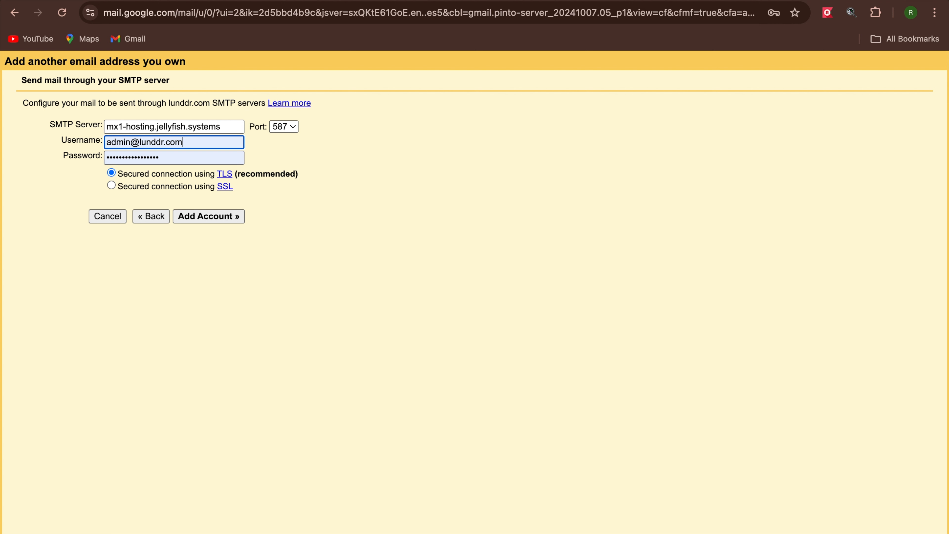
# Set SMTP server premium177.web-hosting.com on port 465 with SSL and add the account.
pyautogui.click(284, 127)
pyautogui.click(288, 113)
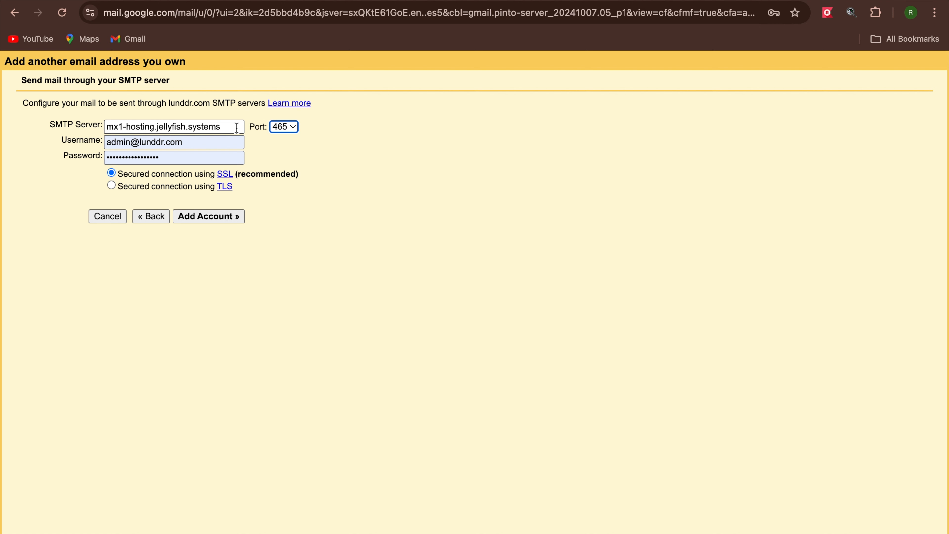
pyautogui.moveTo(234, 129); pyautogui.dragTo(102, 124)
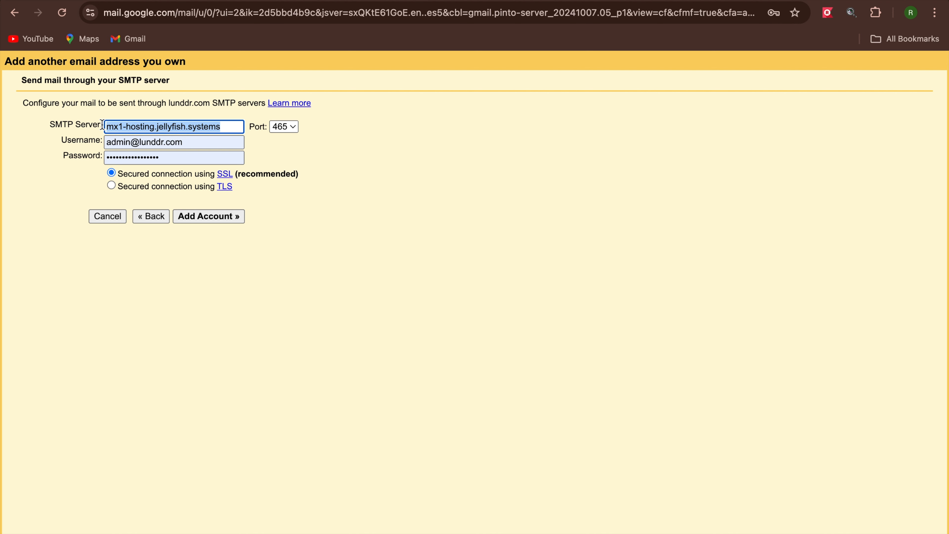
pyautogui.press('super+v')
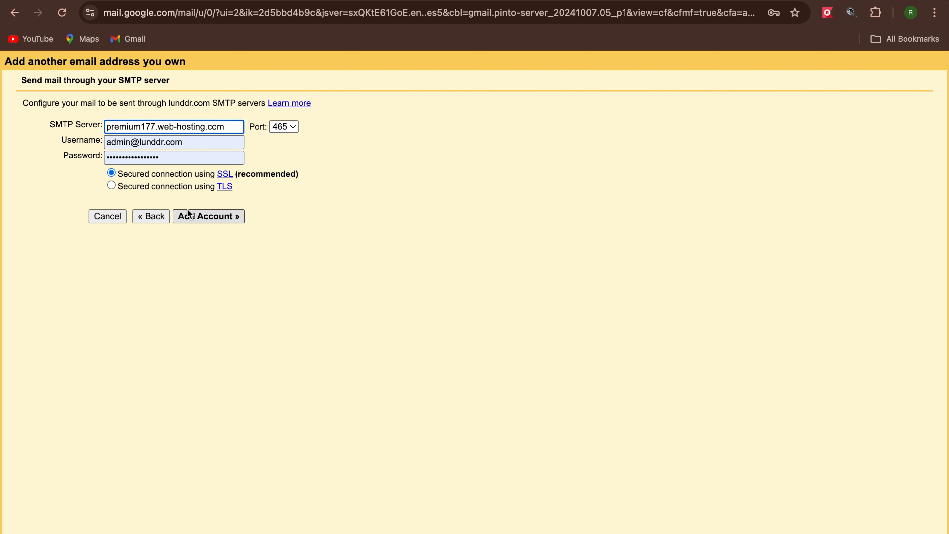
pyautogui.click(214, 218)
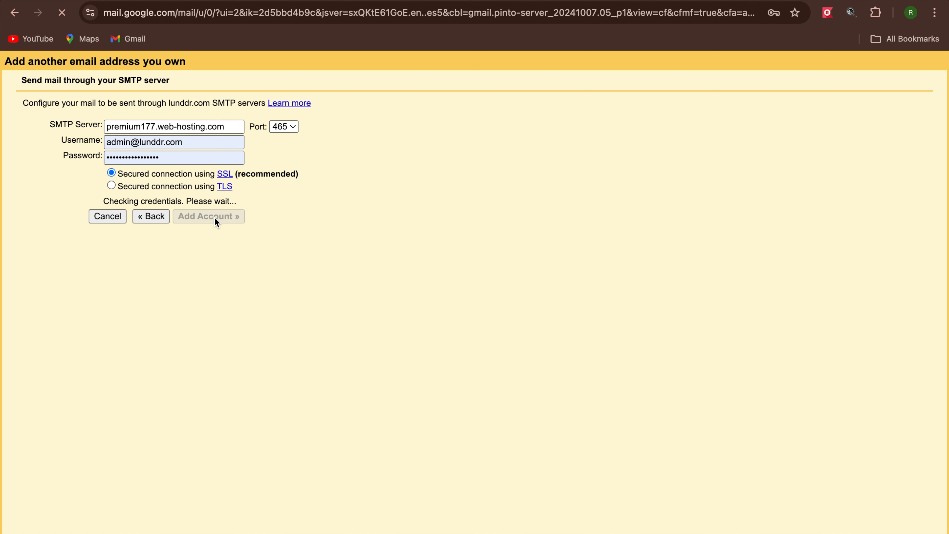